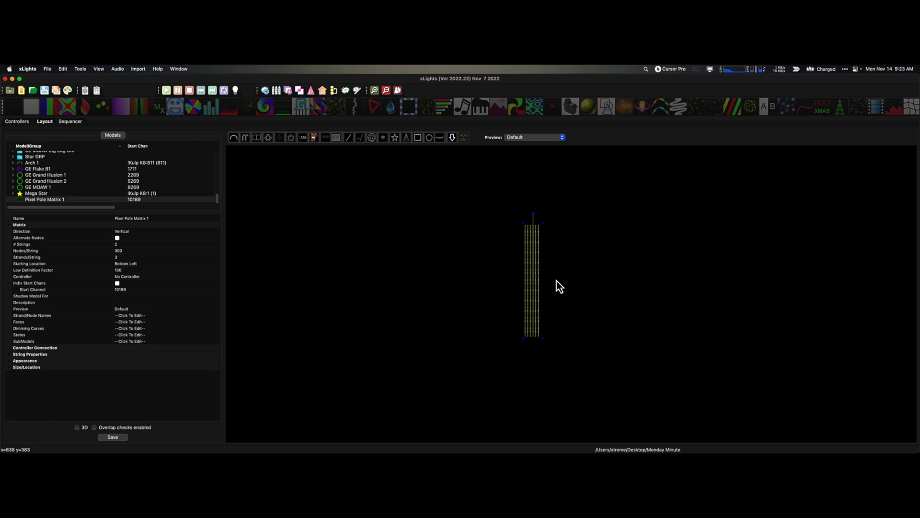
pyautogui.click(523, 247)
pyautogui.moveTo(524, 247); pyautogui.dragTo(535, 233)
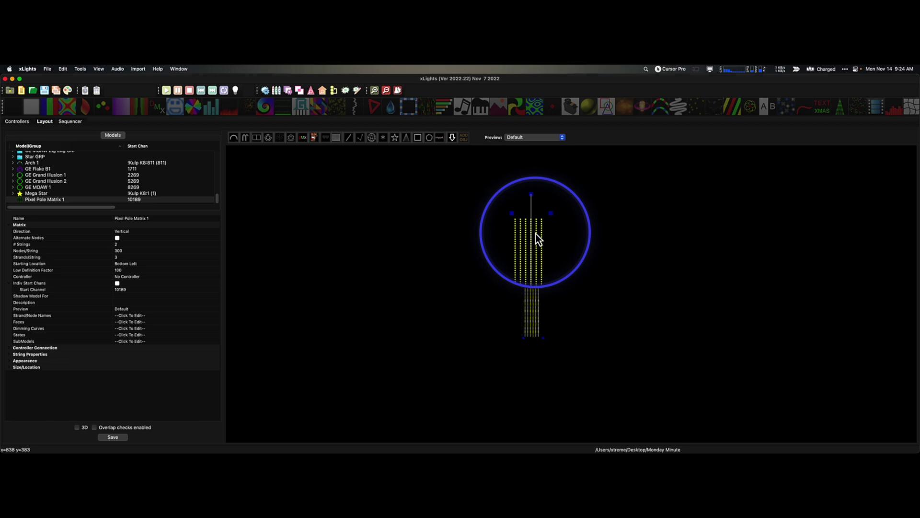
pyautogui.moveTo(538, 239); pyautogui.dragTo(529, 330)
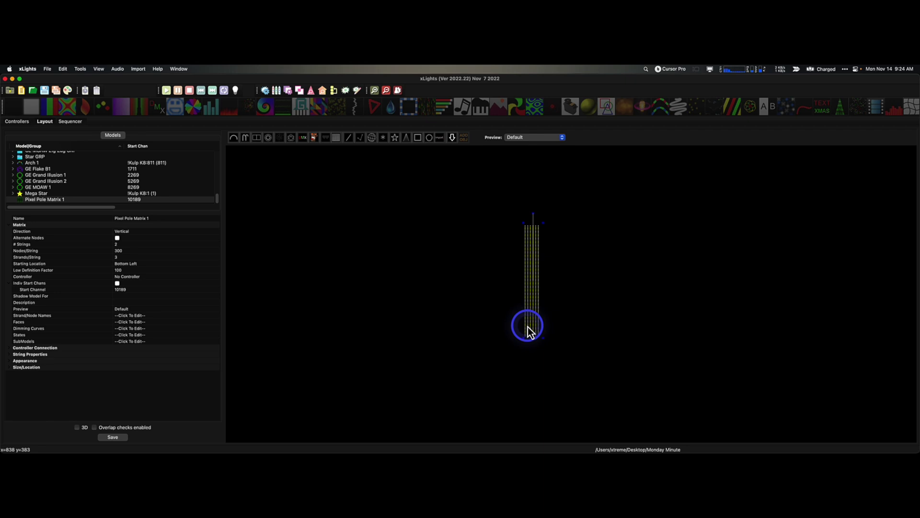
# - Examine the node layout of Pixel Pole Matrix 1 from the top to the bottom row, and close it
pyautogui.rightClick(528, 331)
pyautogui.click(555, 354)
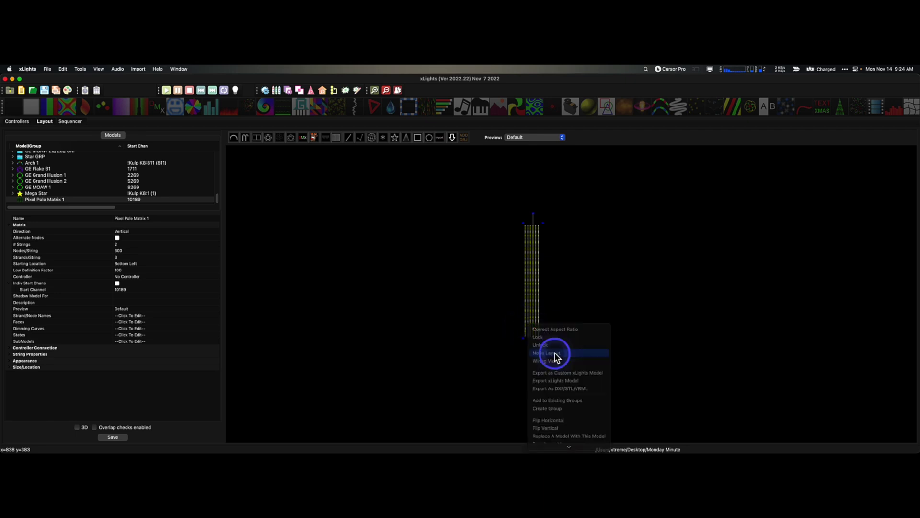
pyautogui.moveTo(372, 319); pyautogui.dragTo(527, 441)
pyautogui.moveTo(467, 151); pyautogui.dragTo(593, 149)
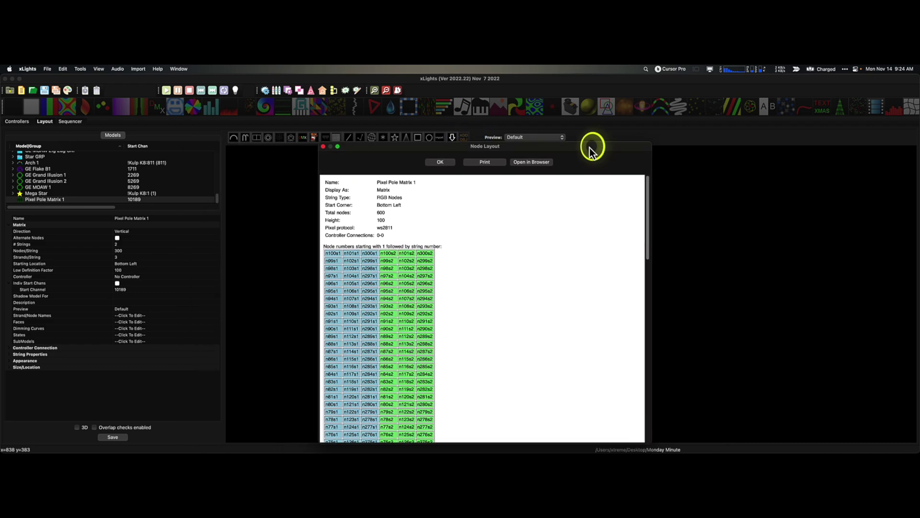
pyautogui.scroll(-15, 374, 320)
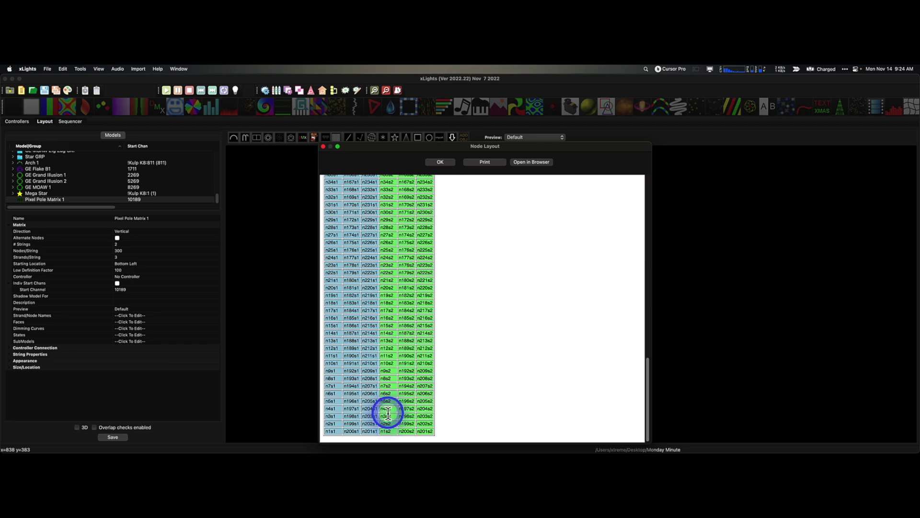
pyautogui.scroll(10, 388, 411)
pyautogui.scroll(5, 388, 411)
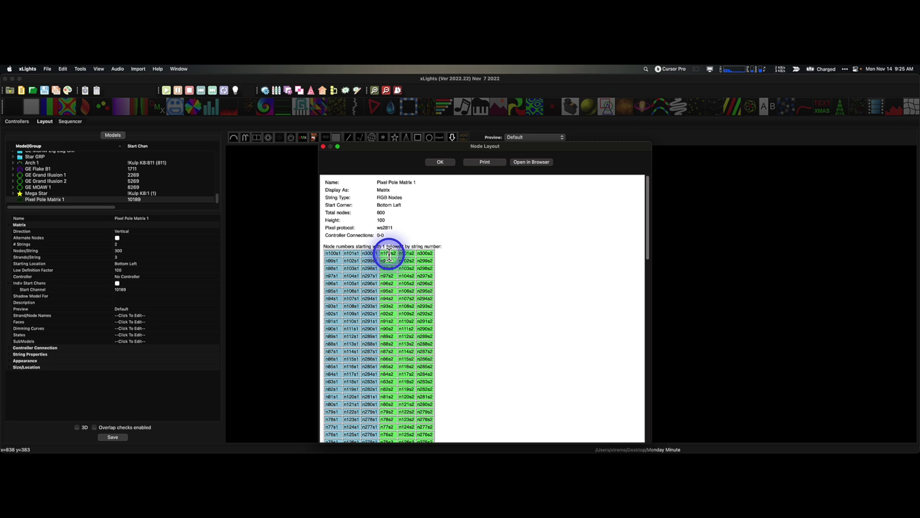
pyautogui.click(323, 147)
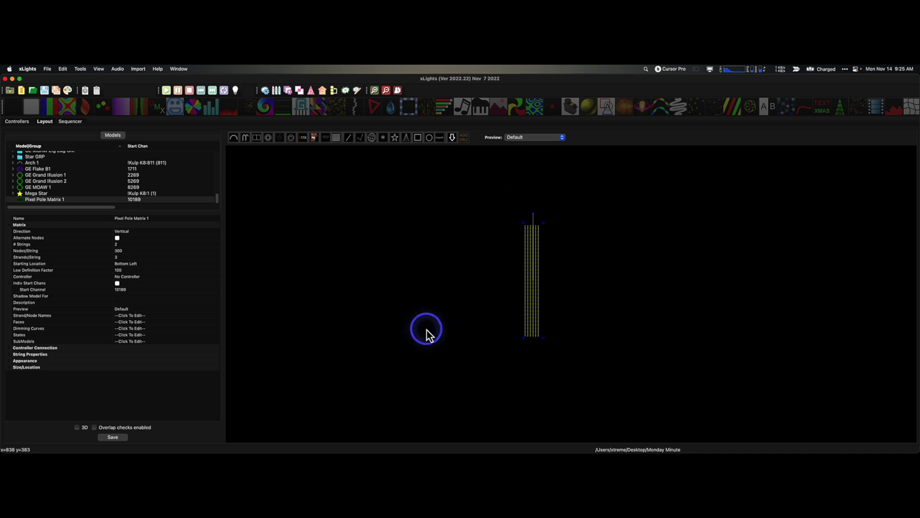
# - Export Pixel Pole Matrix 1 as a custom xLights model named "Pixel Pole Matrix Custom" on the Desktop
pyautogui.rightClick(534, 258)
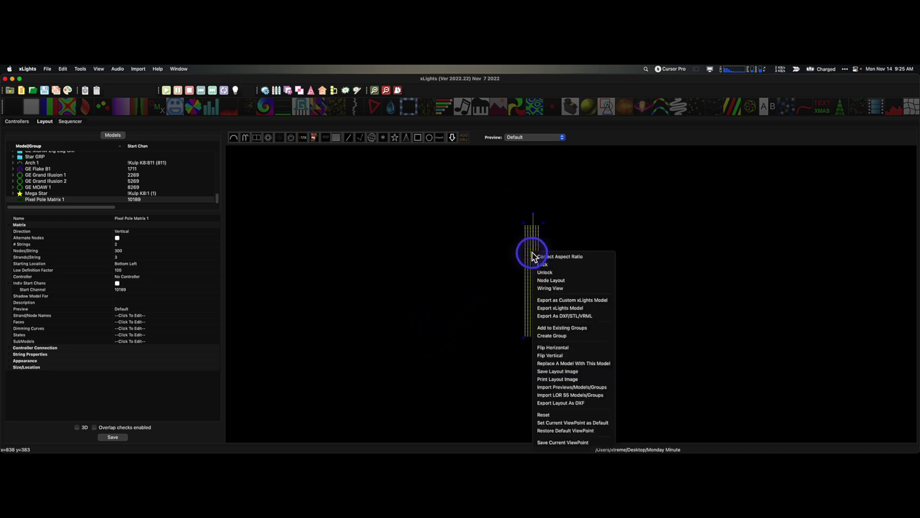
pyautogui.click(593, 301)
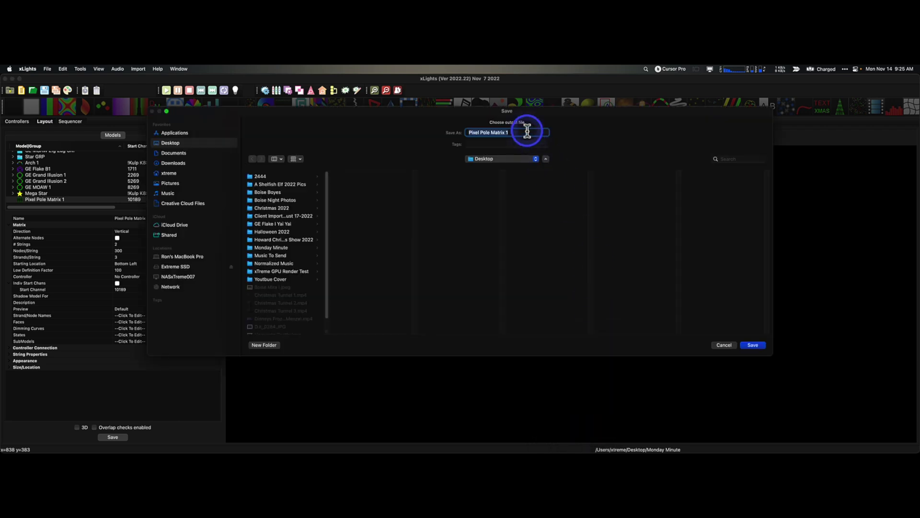
pyautogui.click(528, 131)
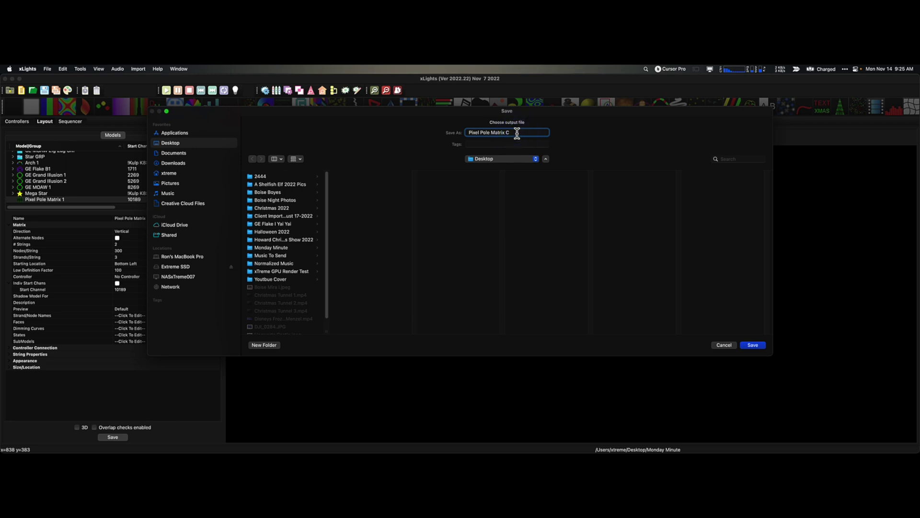
pyautogui.write('ustom')
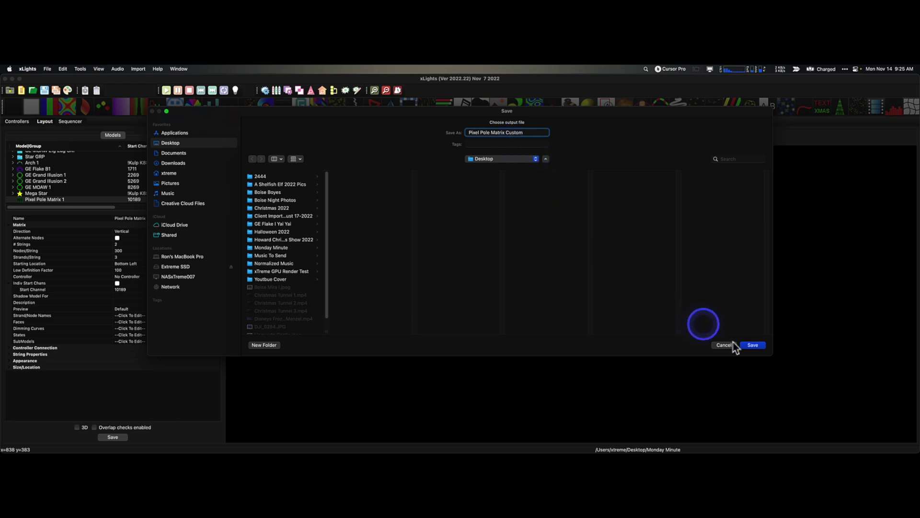
pyautogui.click(755, 346)
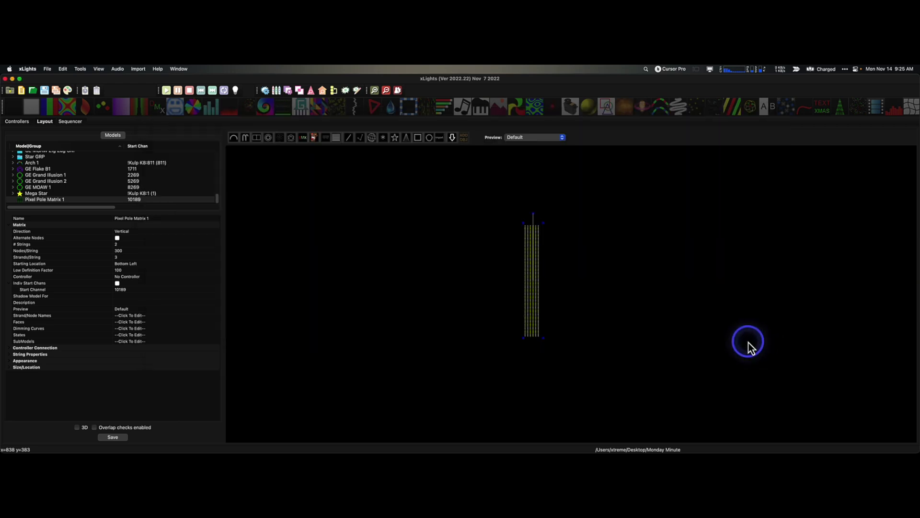
# - Import Pixel Pole Matrix Custom.xmodel to the right of the original matrix, and narrow and move it to sit close beside the original
pyautogui.click(607, 286)
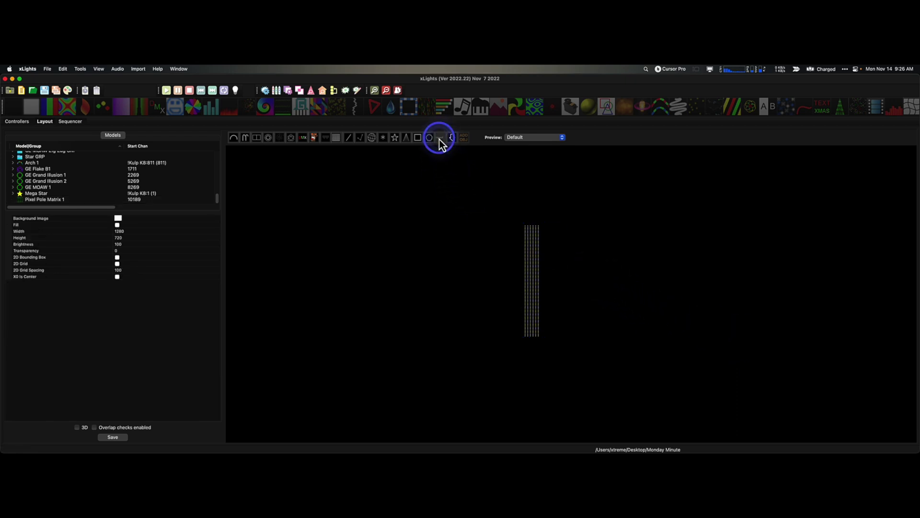
pyautogui.moveTo(578, 224); pyautogui.dragTo(624, 333)
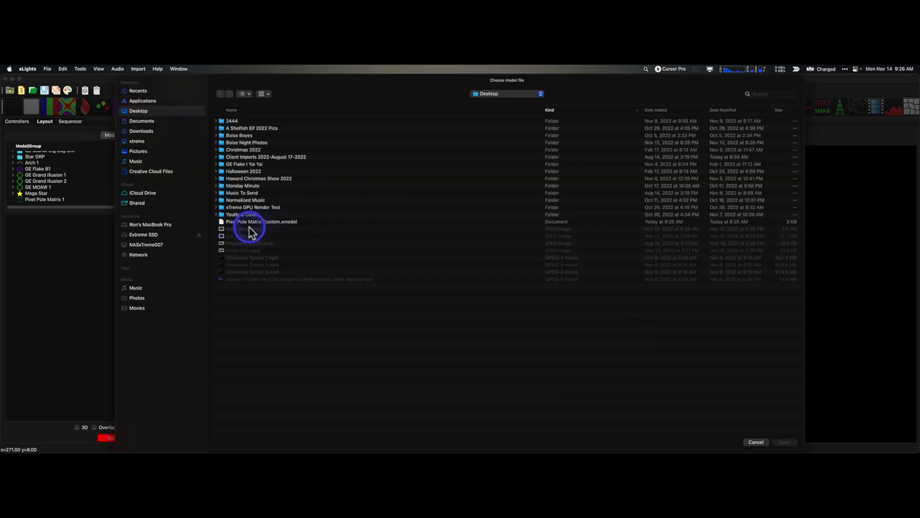
pyautogui.click(245, 223)
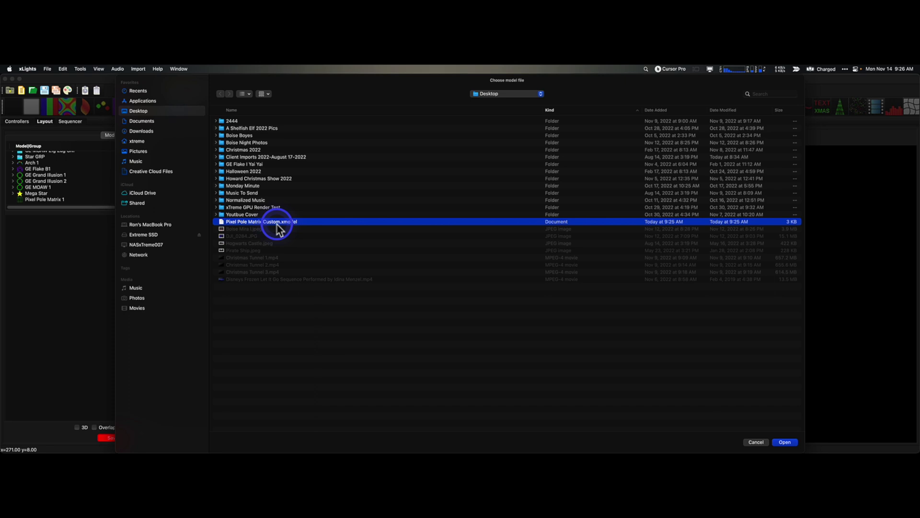
pyautogui.click(786, 441)
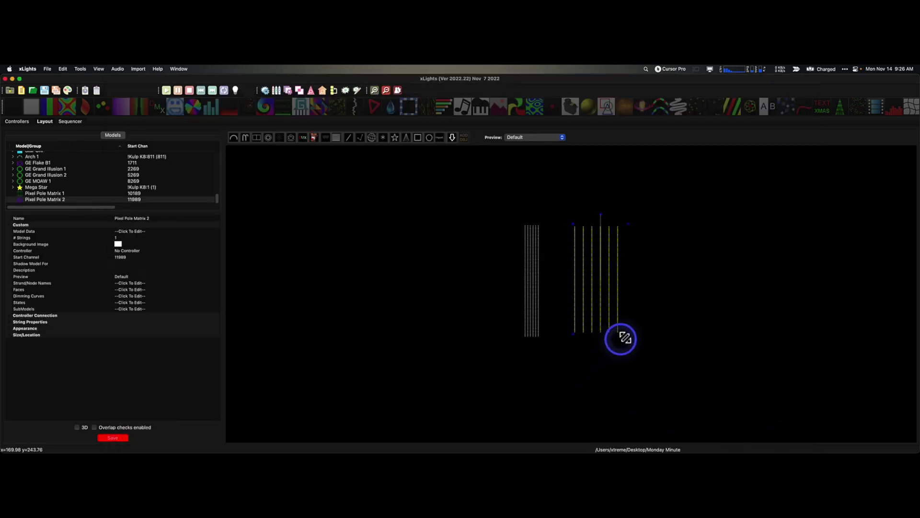
pyautogui.moveTo(628, 334); pyautogui.dragTo(596, 341)
pyautogui.moveTo(590, 310); pyautogui.dragTo(572, 313)
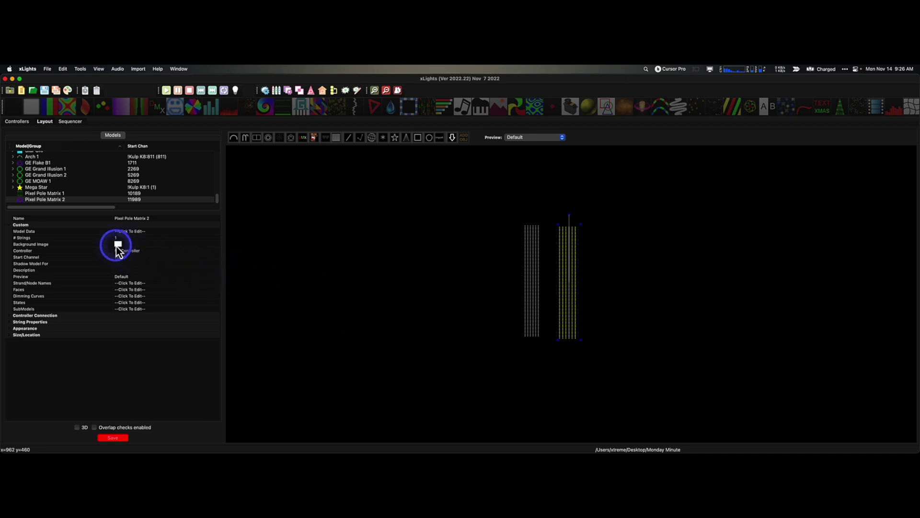
# - Examine the strings, nodes per string and strands per string settings of Pixel Pole Matrix 1
pyautogui.click(530, 276)
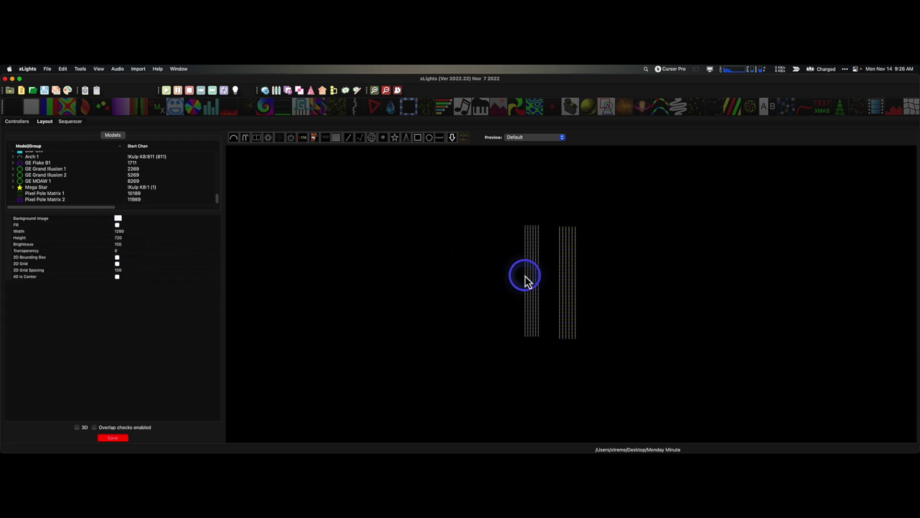
pyautogui.moveTo(122, 248)
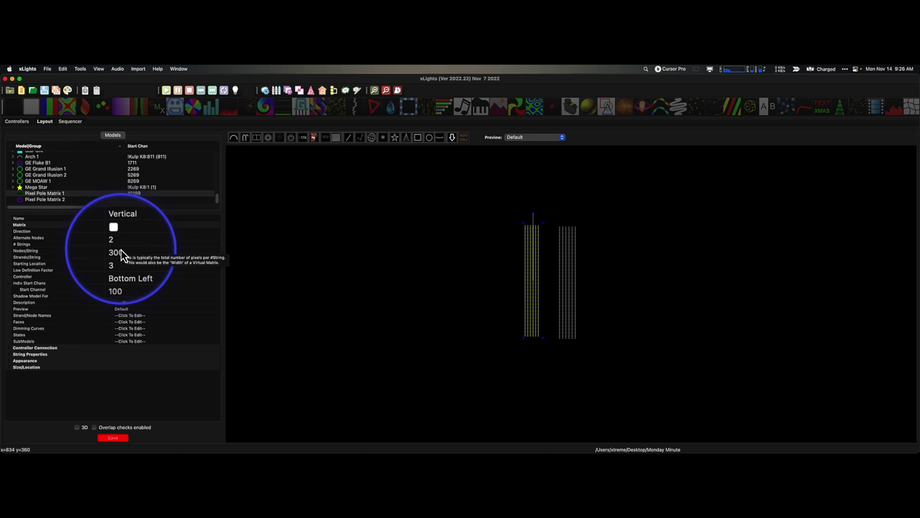
pyautogui.click(642, 293)
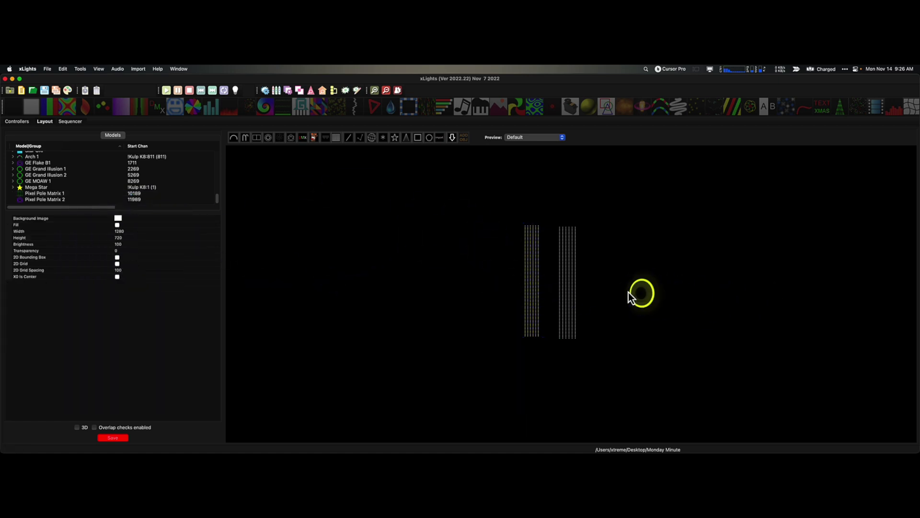
# - Inspect the model data grid of Pixel Pole Matrix 2 and close it without changes
pyautogui.click(571, 280)
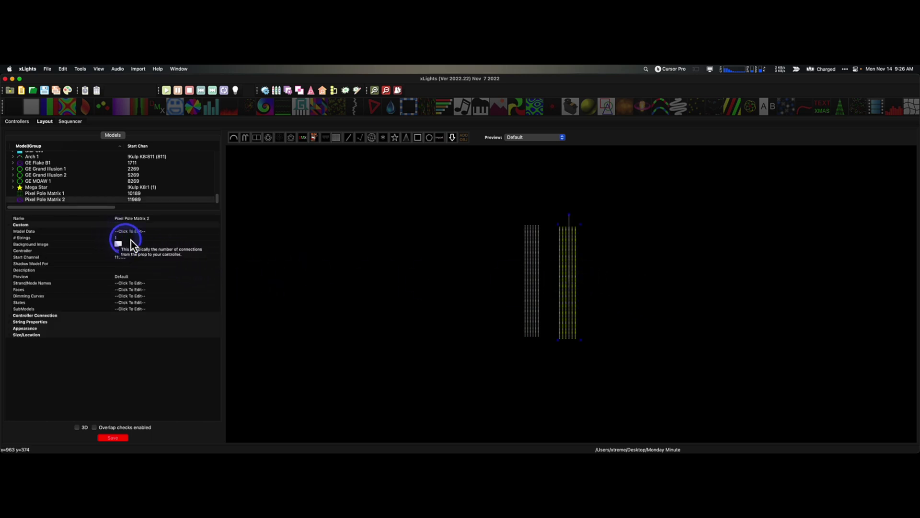
pyautogui.click(153, 232)
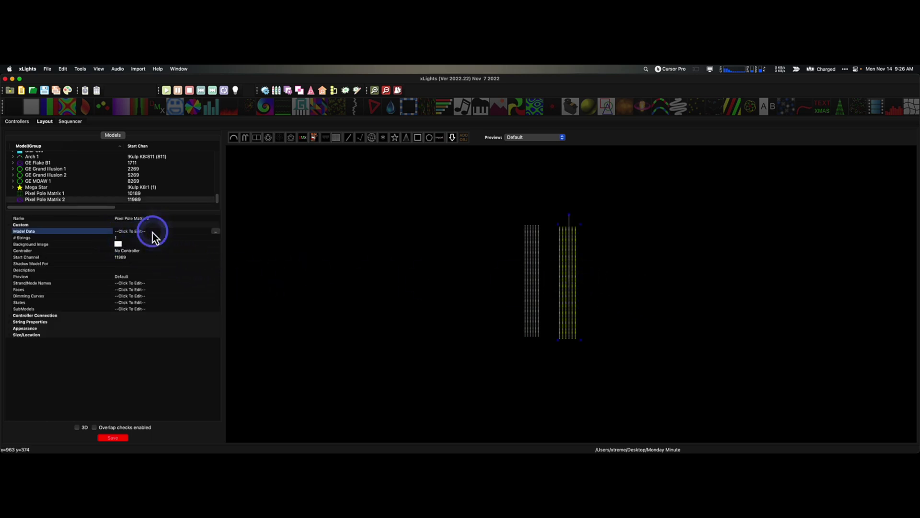
pyautogui.click(215, 232)
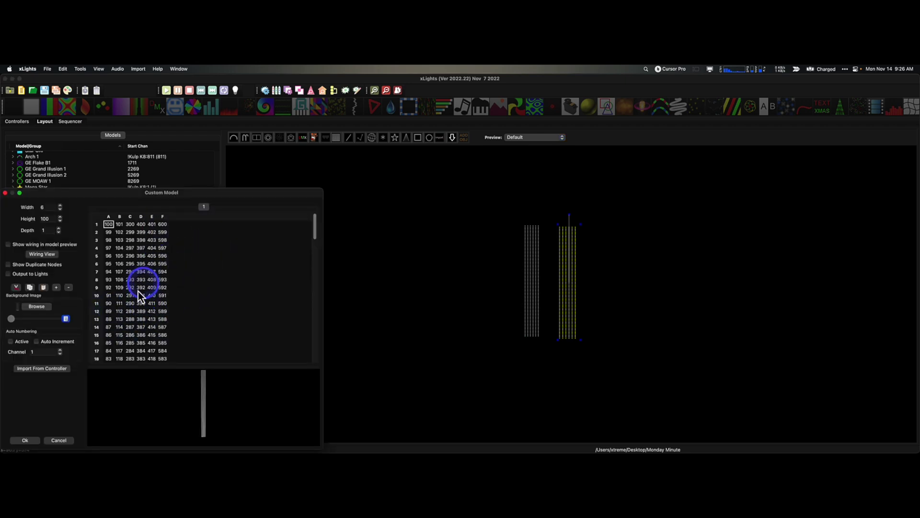
pyautogui.click(4, 192)
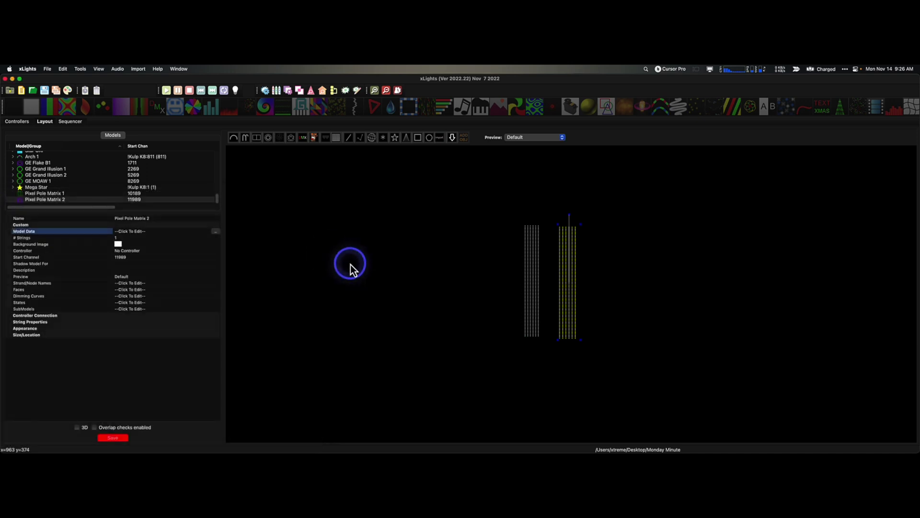
# - Nudge Pixel Pole Matrix 2 up level with the original matrix in the layout
pyautogui.click(569, 277)
pyautogui.moveTo(569, 277); pyautogui.dragTo(566, 273)
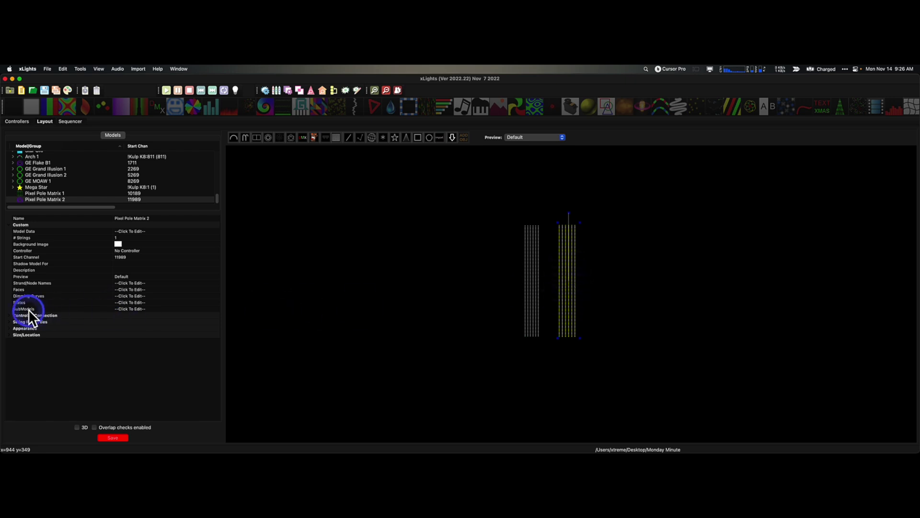
# - Set the number of strings of Pixel Pole Matrix 2 to 2 and enable individual start nodes
pyautogui.click(124, 238)
pyautogui.write('2')
pyautogui.press('Return')
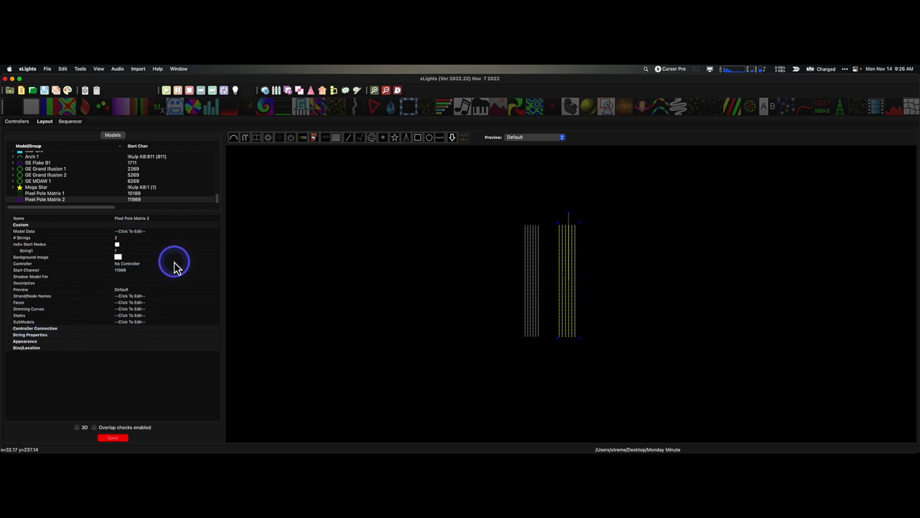
pyautogui.click(118, 245)
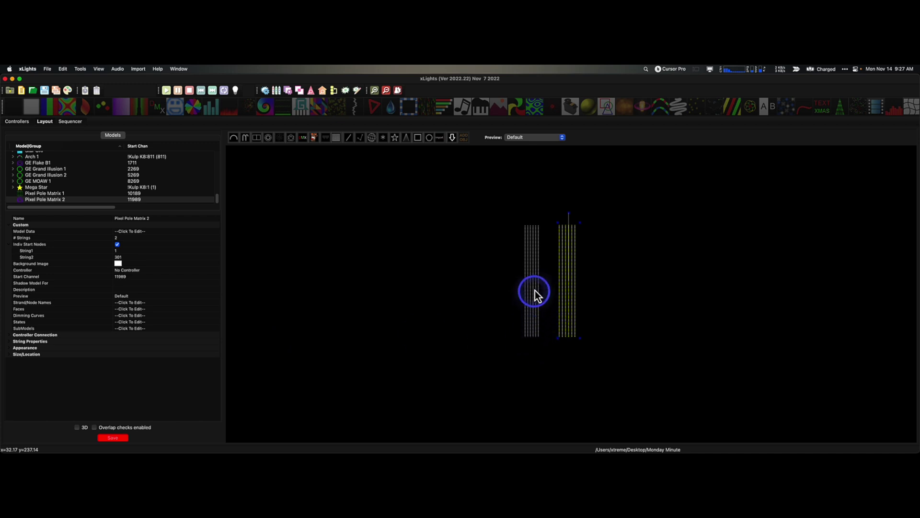
# - Examine the node layout of Pixel Pole Matrix 2 for its node numbering and string assignment, and close it
pyautogui.click(531, 234)
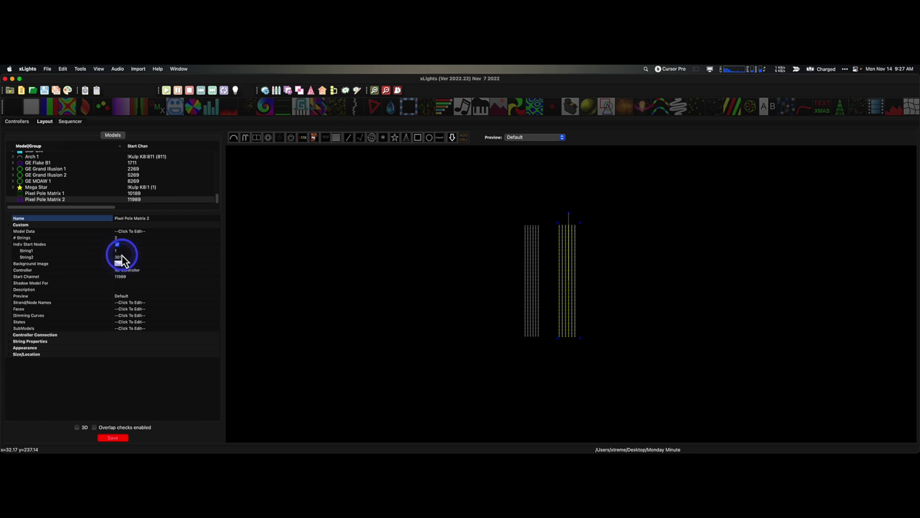
pyautogui.rightClick(569, 253)
pyautogui.click(584, 272)
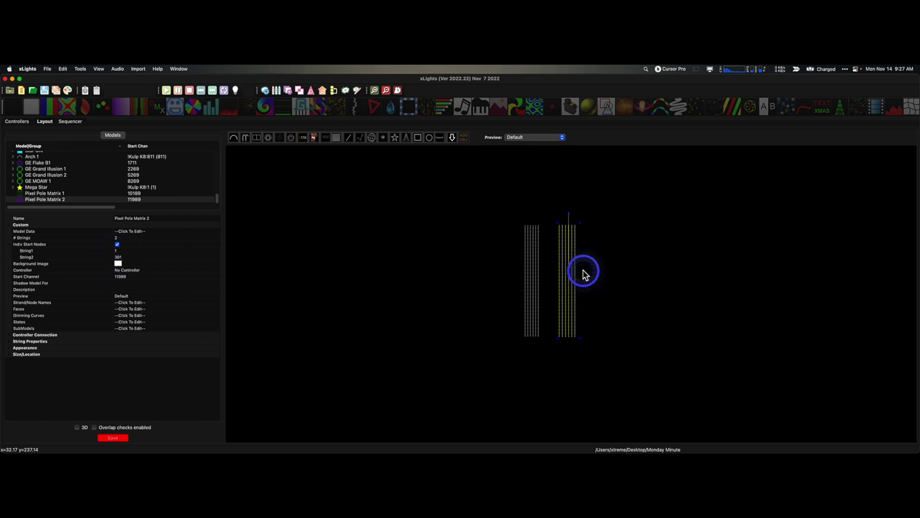
pyautogui.moveTo(375, 318); pyautogui.dragTo(508, 450)
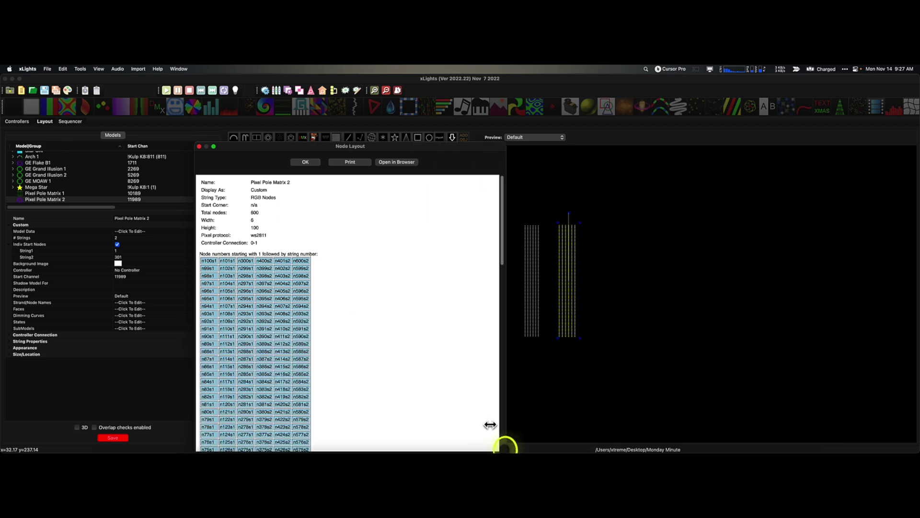
pyautogui.moveTo(436, 148); pyautogui.dragTo(542, 144)
pyautogui.scroll(-10, 455, 339)
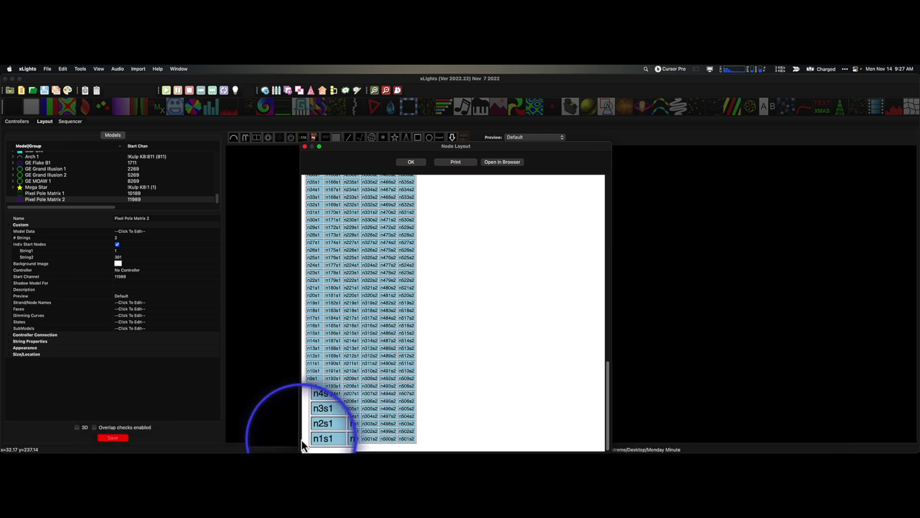
pyautogui.scroll(15, 342, 329)
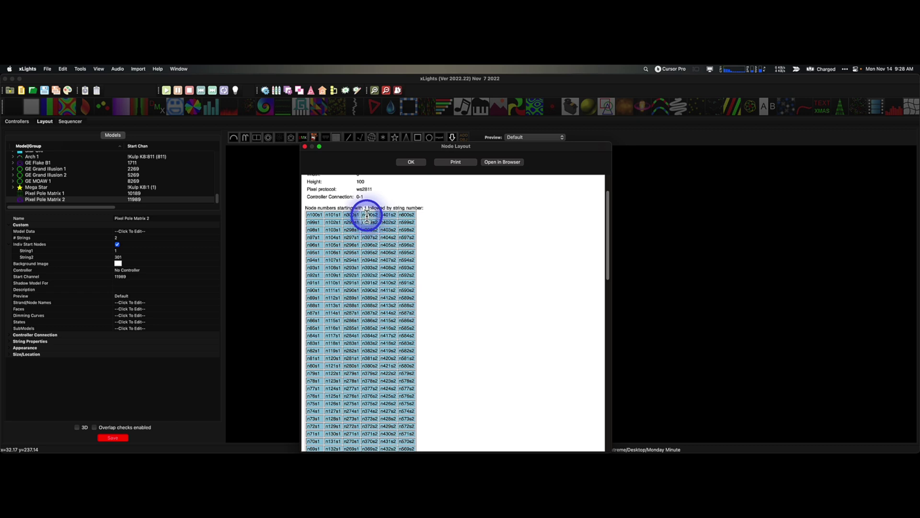
pyautogui.click(305, 146)
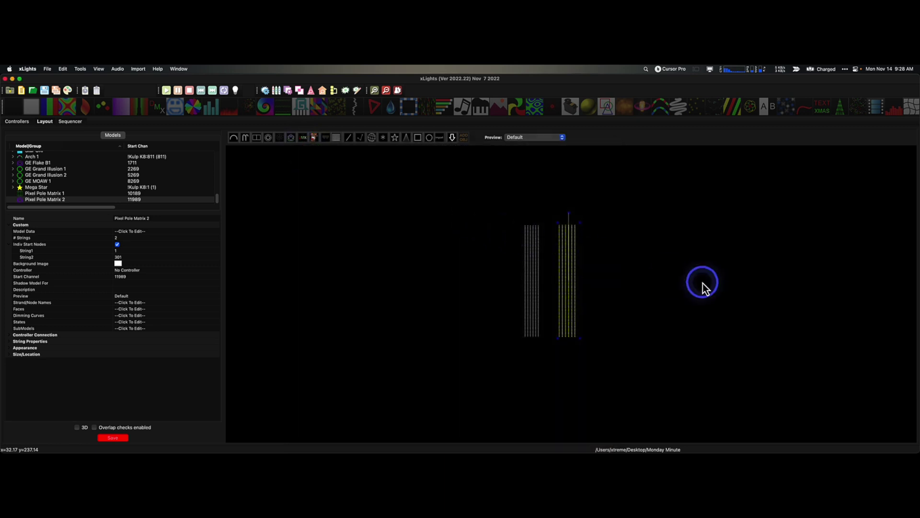
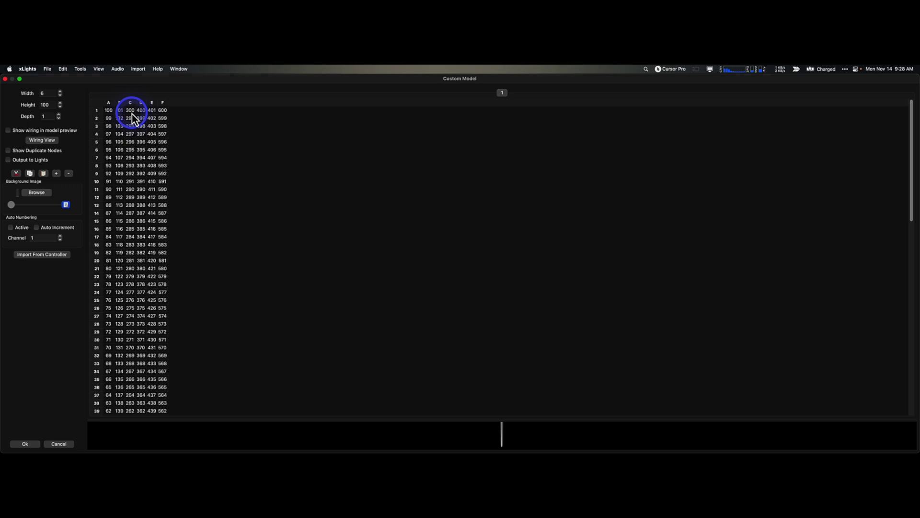
# - Activate auto numbering with auto increment for the custom model data, starting at channel 301
pyautogui.moveTo(137, 114); pyautogui.dragTo(144, 116)
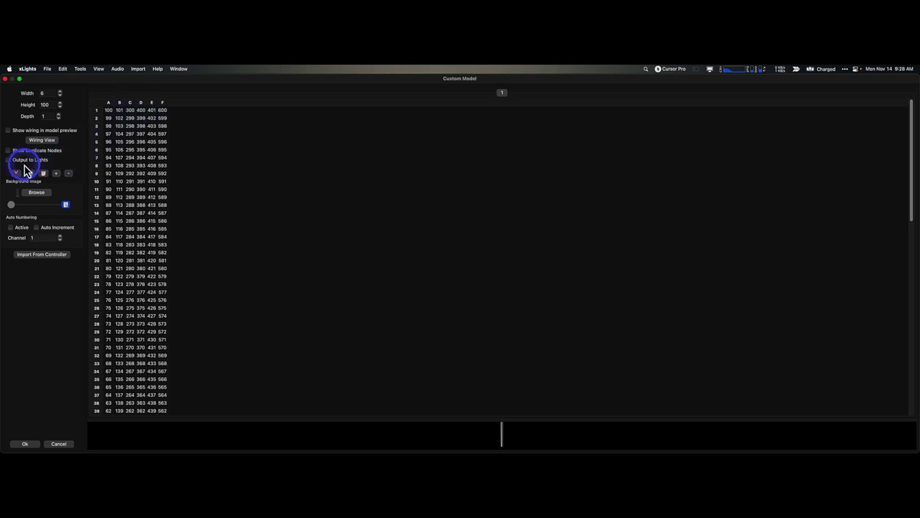
pyautogui.click(10, 227)
pyautogui.click(37, 227)
pyautogui.click(38, 238)
pyautogui.write('31')
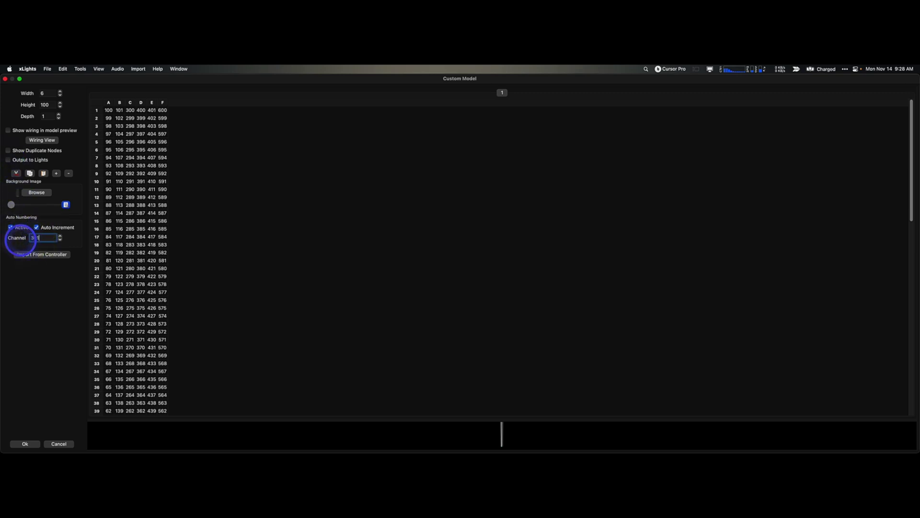
# - Renumber column D downward in sequence, from 301 in row 1 to 309 in row 9
pyautogui.click(141, 111)
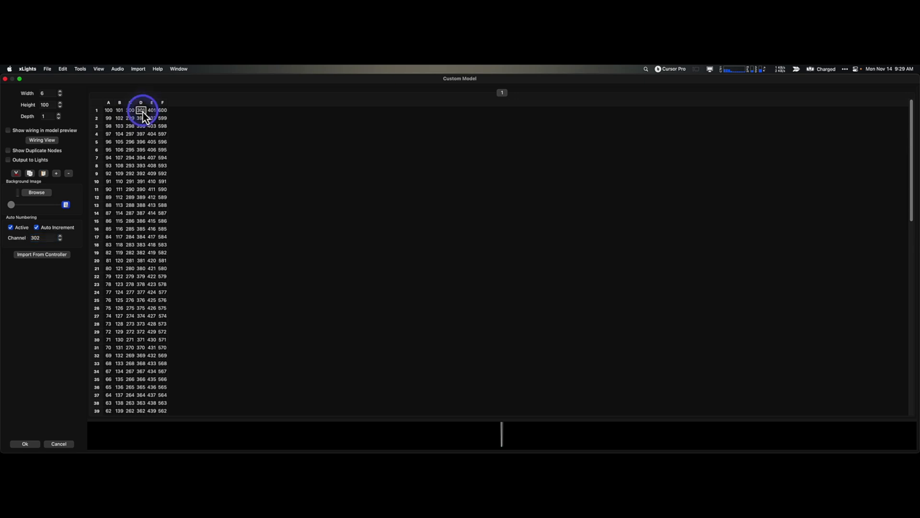
pyautogui.click(141, 127)
pyautogui.click(141, 135)
pyautogui.click(142, 142)
pyautogui.click(143, 150)
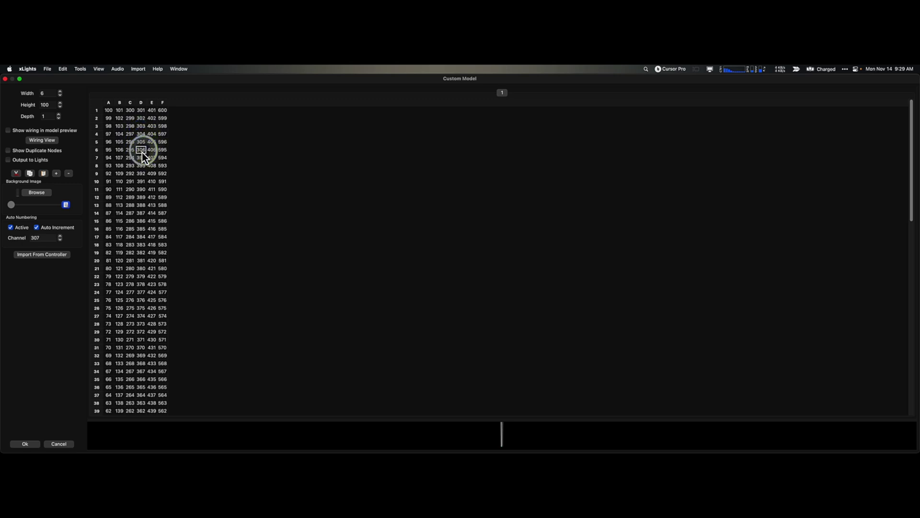
pyautogui.click(142, 158)
pyautogui.click(141, 165)
pyautogui.click(141, 176)
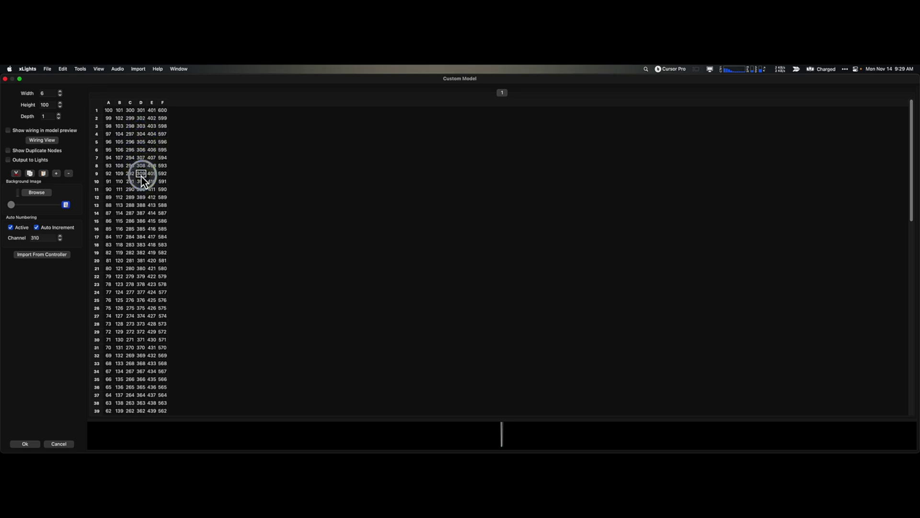
# - Reset the auto numbering channel to 309 and reapply it to row 9 of column D
pyautogui.click(141, 175)
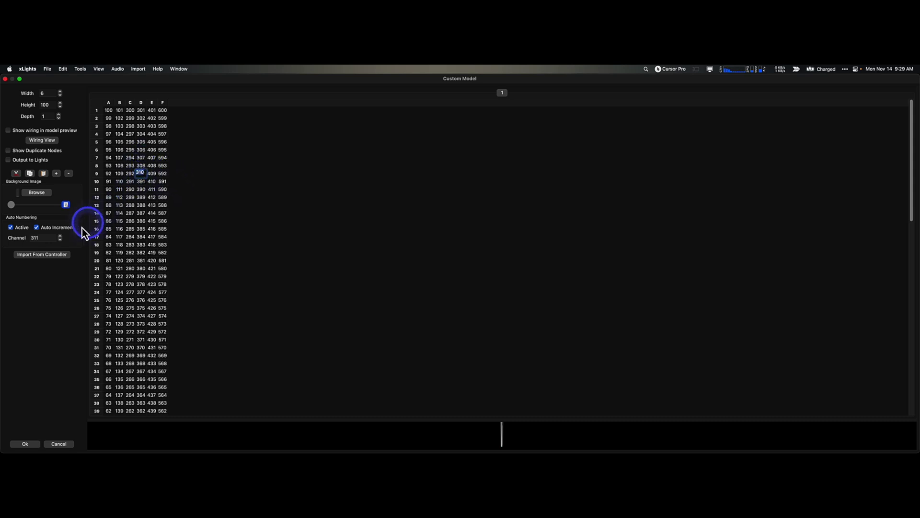
pyautogui.doubleClick(50, 237)
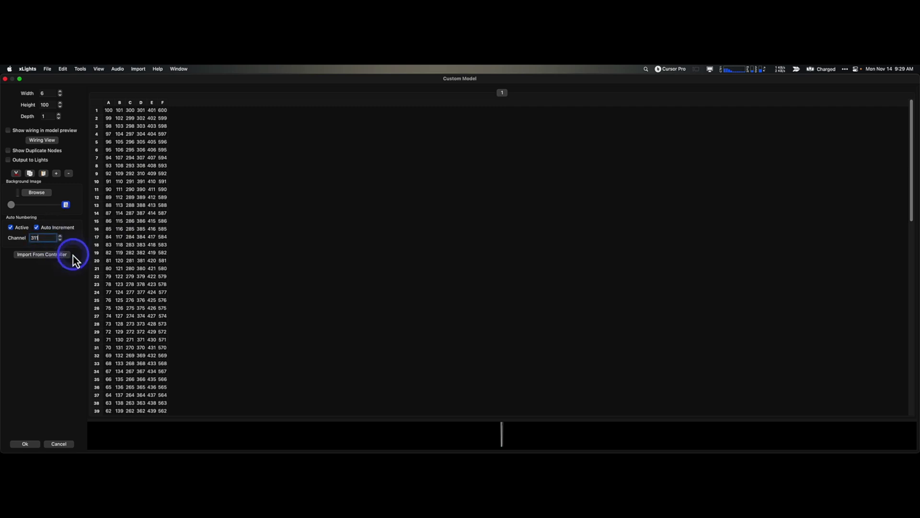
pyautogui.press('BackSpace')
pyautogui.press('BackSpace')
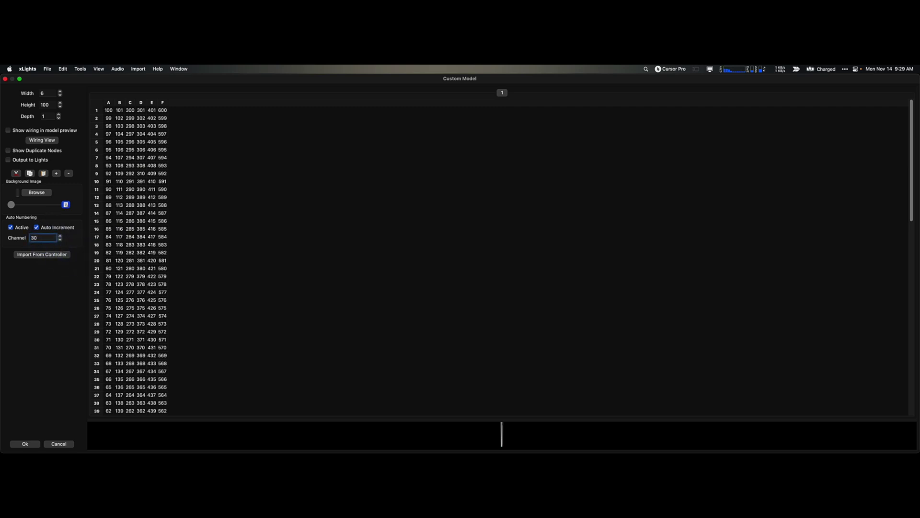
pyautogui.write('09')
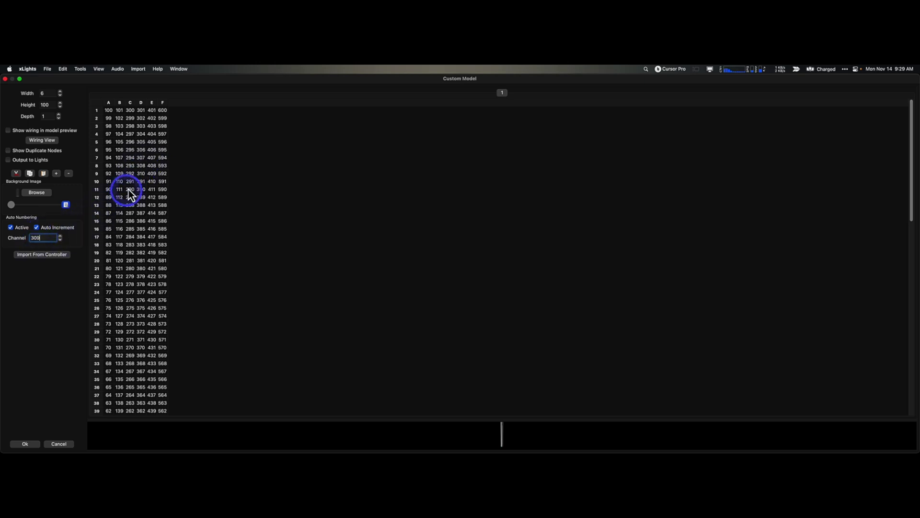
pyautogui.click(141, 173)
# - Continue renumbering column D downward in sequence, starting with 310 in row 10
pyautogui.click(140, 181)
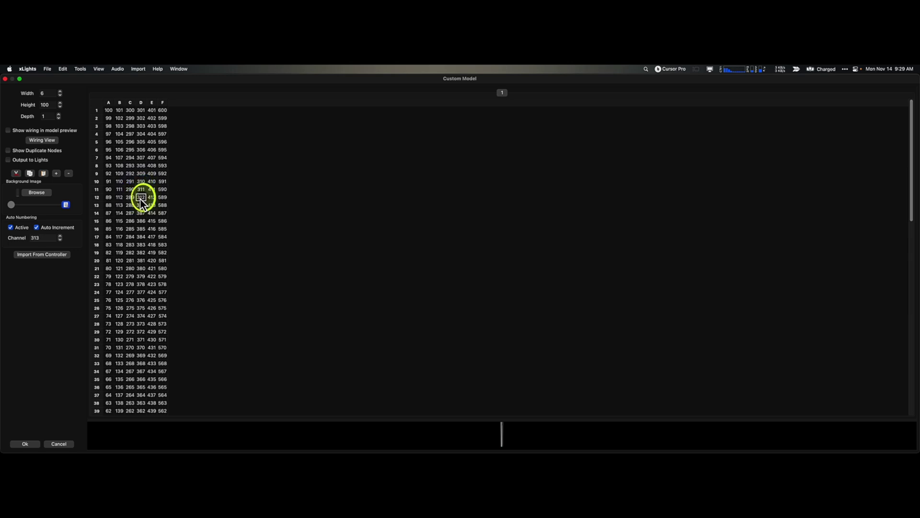
pyautogui.click(142, 214)
pyautogui.click(142, 221)
pyautogui.click(142, 230)
pyautogui.click(141, 237)
pyautogui.click(141, 244)
pyautogui.click(141, 252)
pyautogui.click(141, 260)
pyautogui.click(141, 269)
pyautogui.click(141, 276)
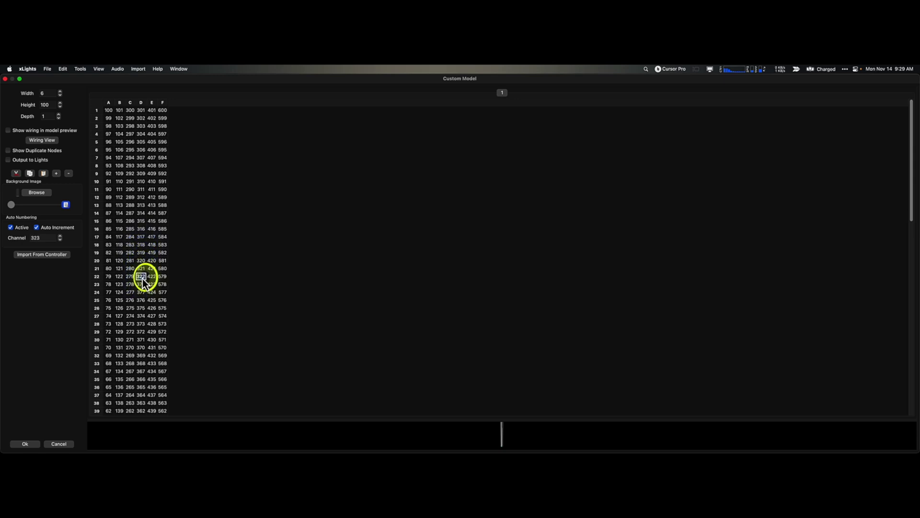
pyautogui.click(141, 284)
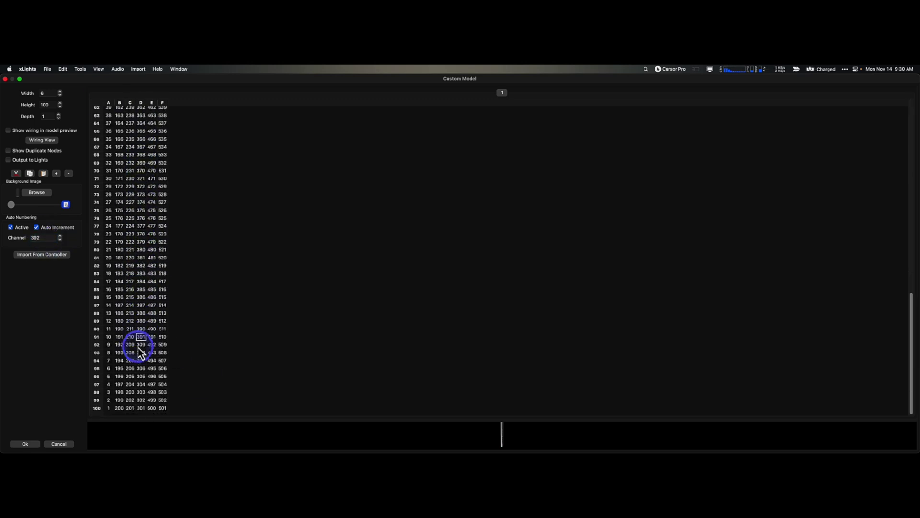
# - Renumber column E upward in sequence, starting with 401 in row 100
pyautogui.click(151, 376)
pyautogui.click(151, 312)
pyautogui.click(152, 250)
pyautogui.click(151, 202)
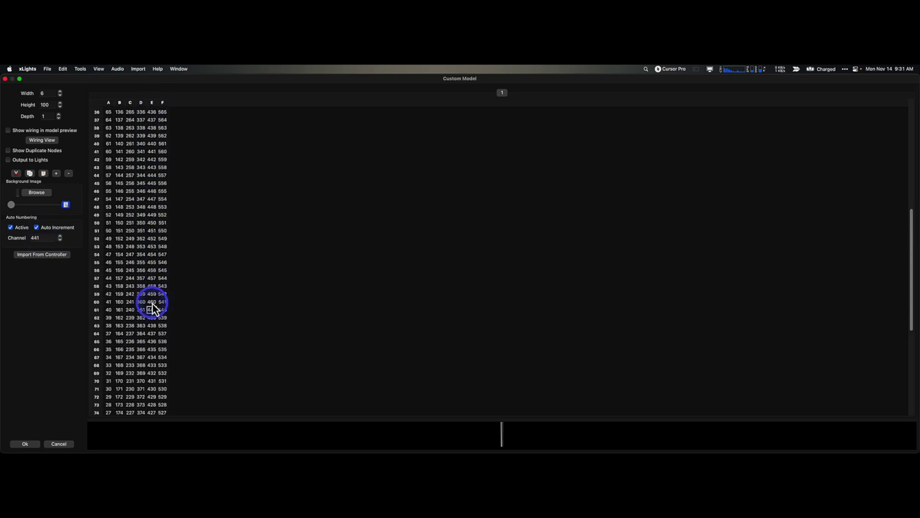
pyautogui.click(151, 270)
pyautogui.click(151, 263)
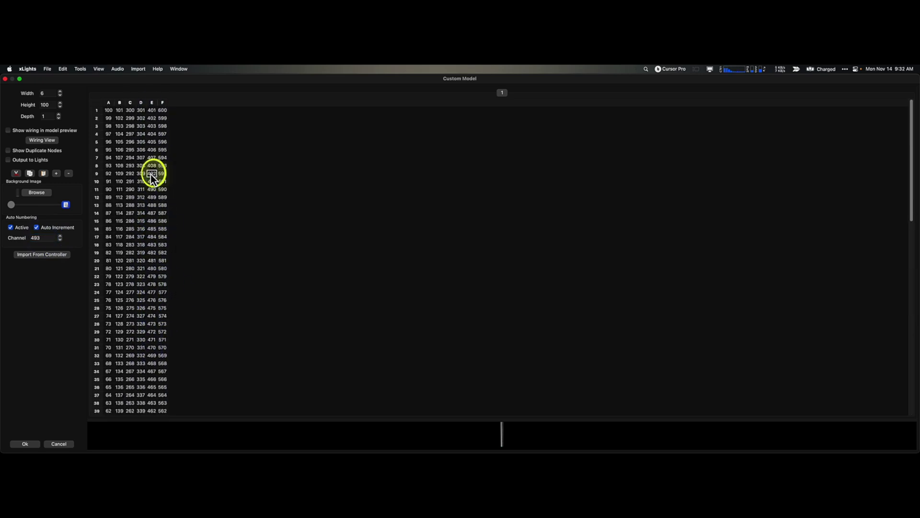
# - Renumber column F downward in sequence, ending with 600 in row 100, accept the model data and save the layout
pyautogui.scroll(-5, 167, 365)
pyautogui.scroll(-6, 163, 240)
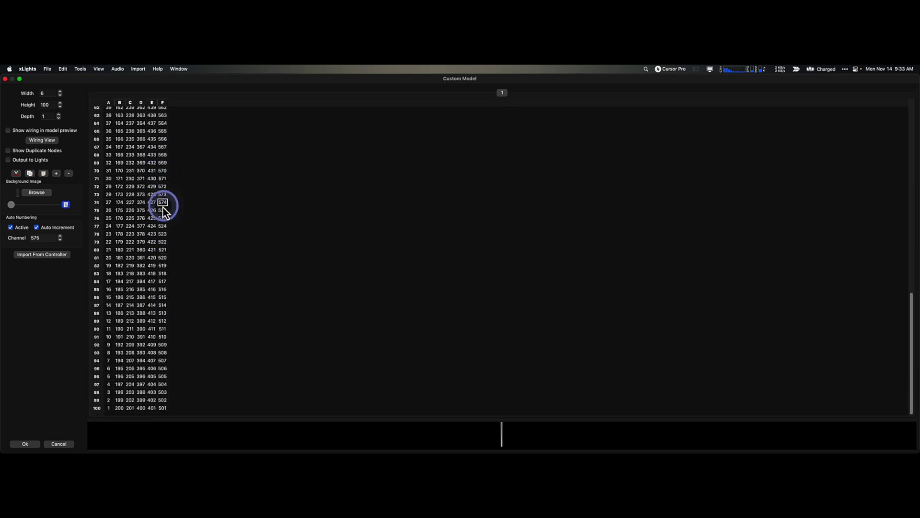
pyautogui.click(163, 305)
pyautogui.moveTo(164, 316); pyautogui.dragTo(165, 412)
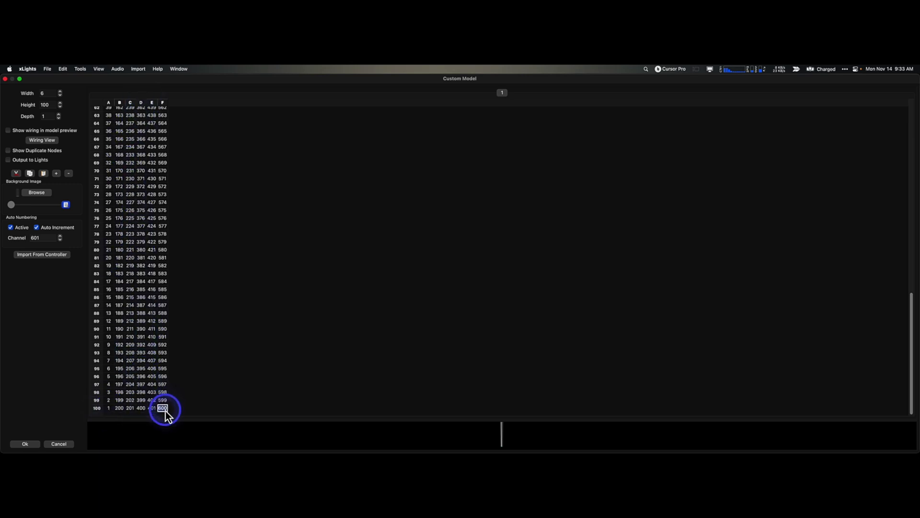
pyautogui.click(33, 442)
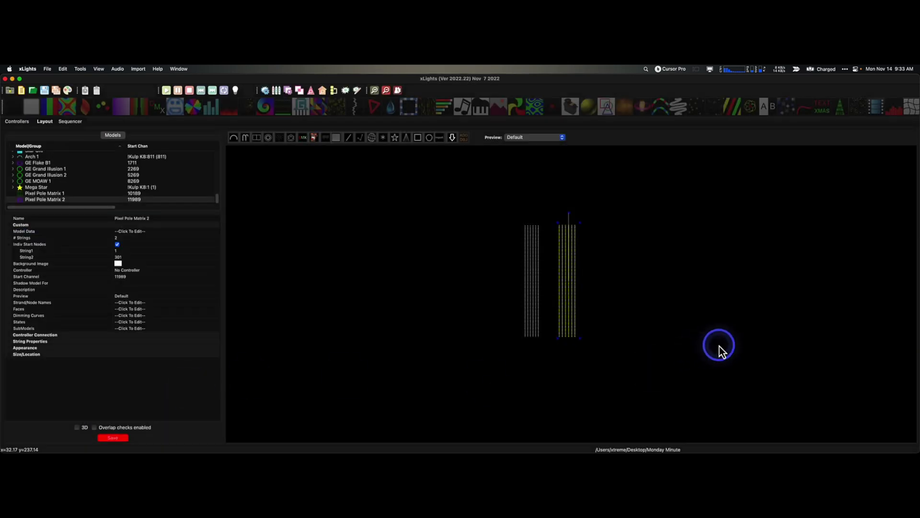
pyautogui.click(121, 438)
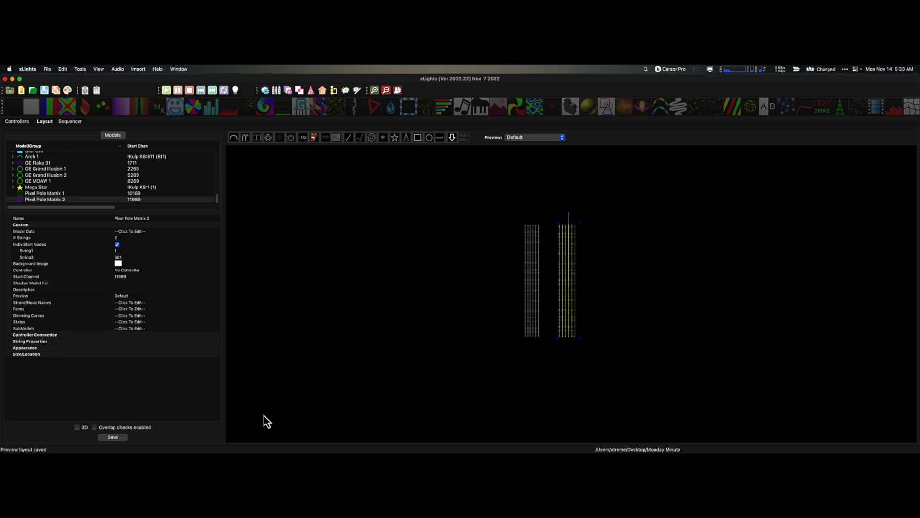
# - Examine the full node layout of Pixel Pole Matrix 2 for its node order and string assignment, and close it
pyautogui.rightClick(573, 275)
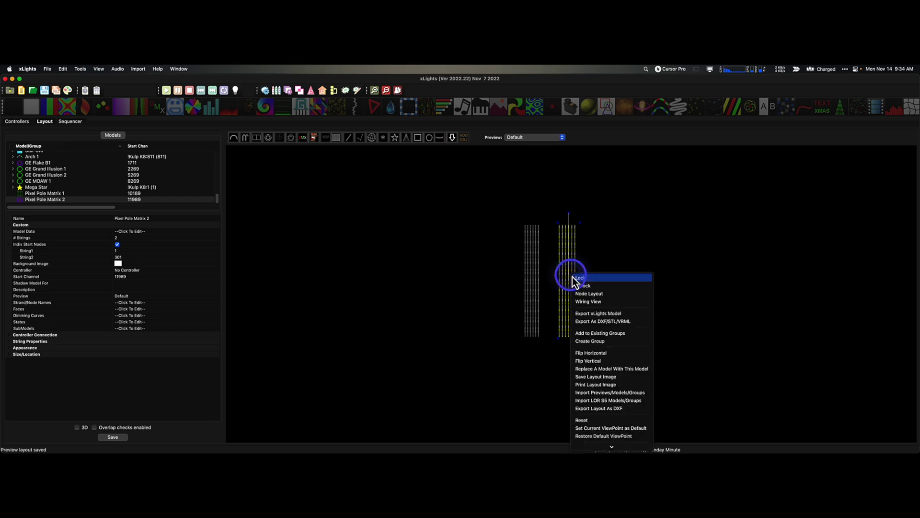
pyautogui.click(588, 294)
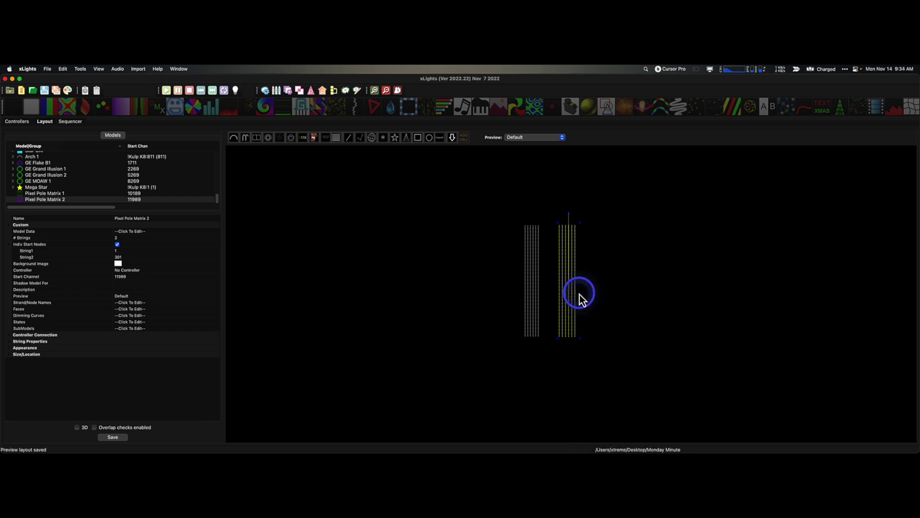
pyautogui.moveTo(375, 321); pyautogui.dragTo(592, 451)
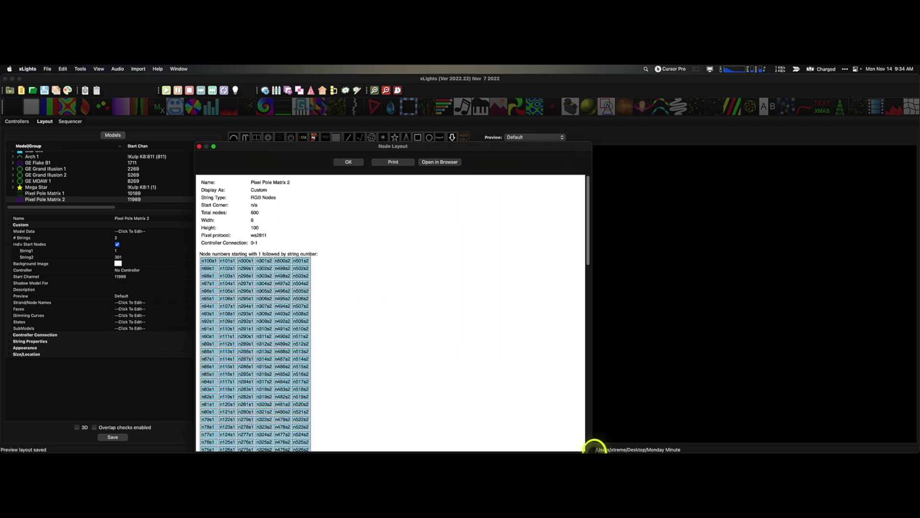
pyautogui.scroll(-15, 213, 376)
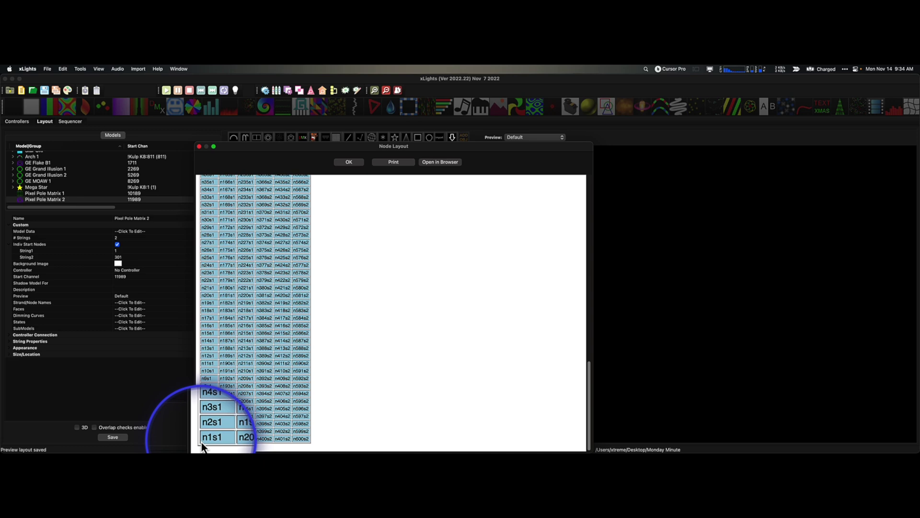
pyautogui.scroll(10, 213, 430)
pyautogui.scroll(5, 217, 425)
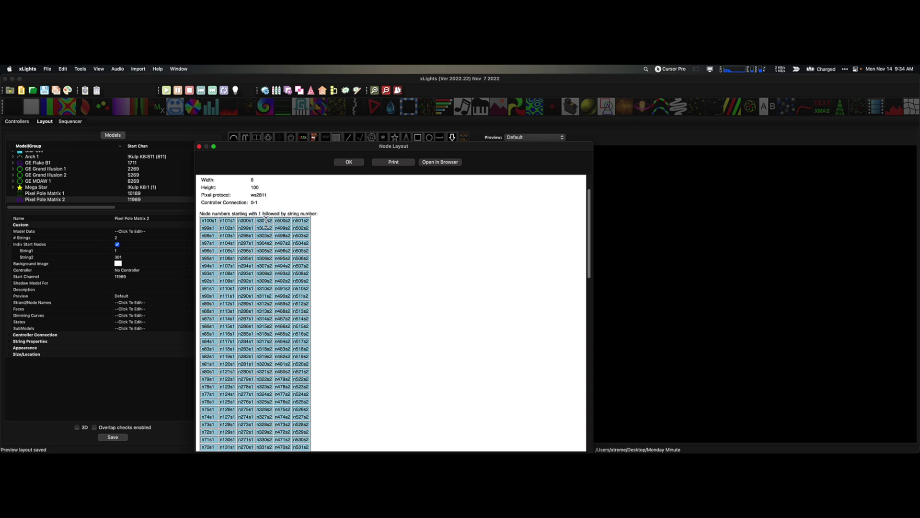
pyautogui.click(350, 163)
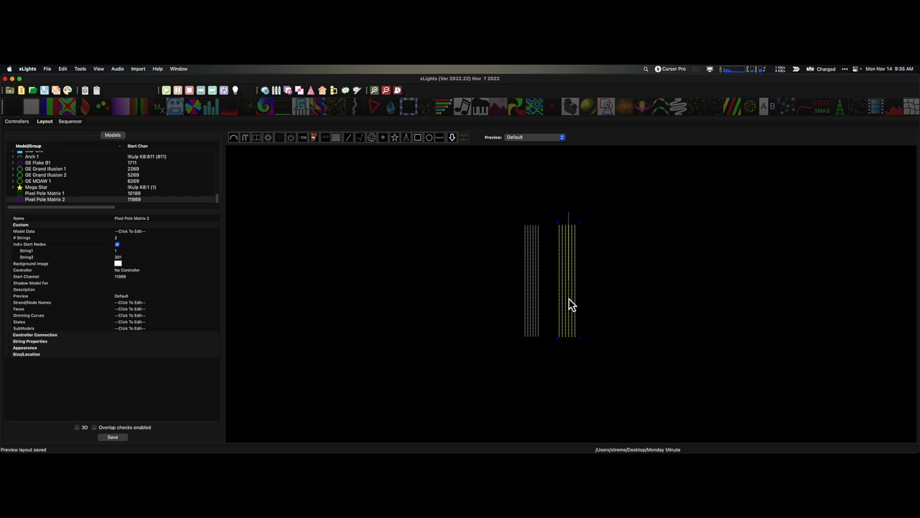
pyautogui.click(579, 316)
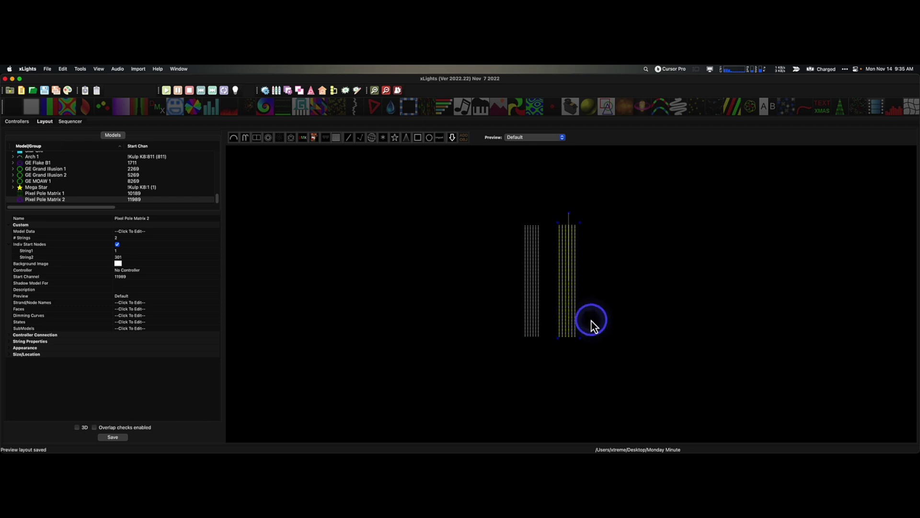